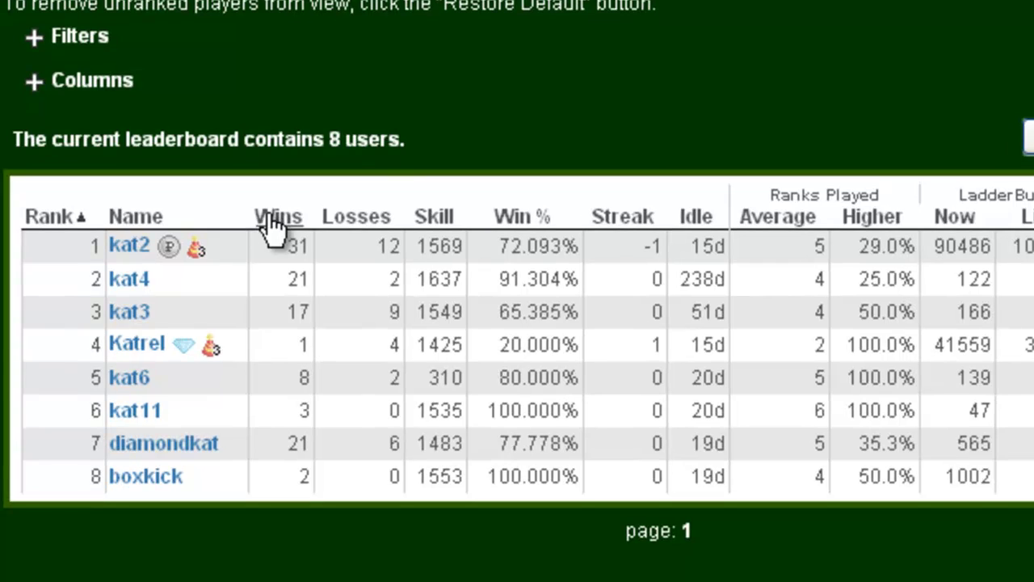
- Sort the standings by Name, then by Wins ascending, fewest to most
left_click(143, 220)
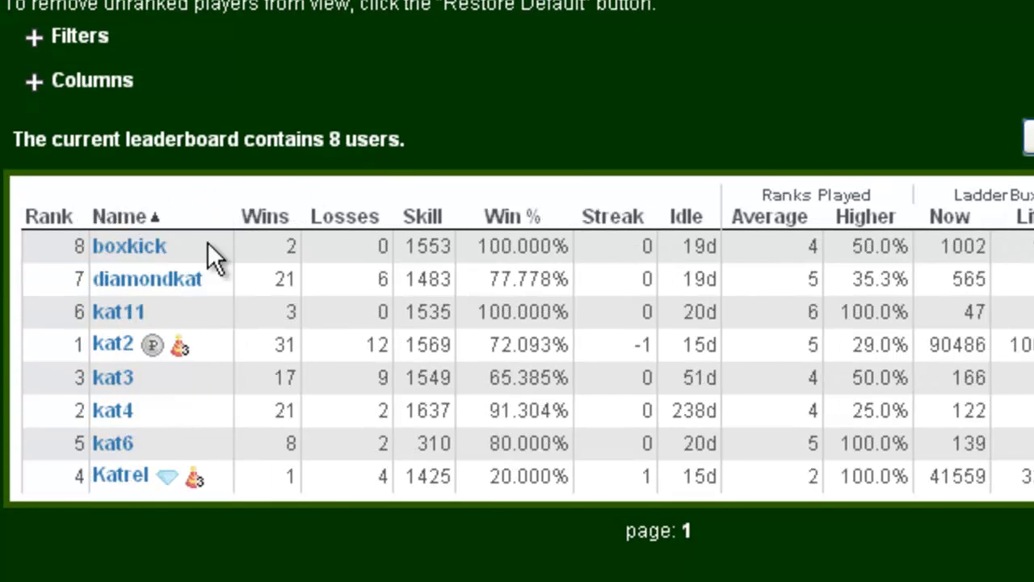
left_click(267, 218)
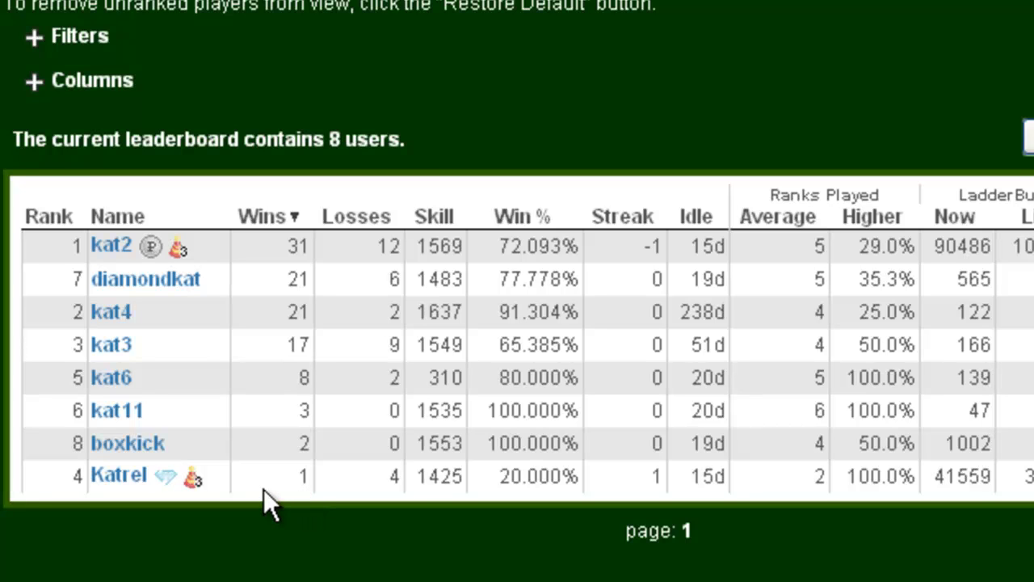
left_click(247, 218)
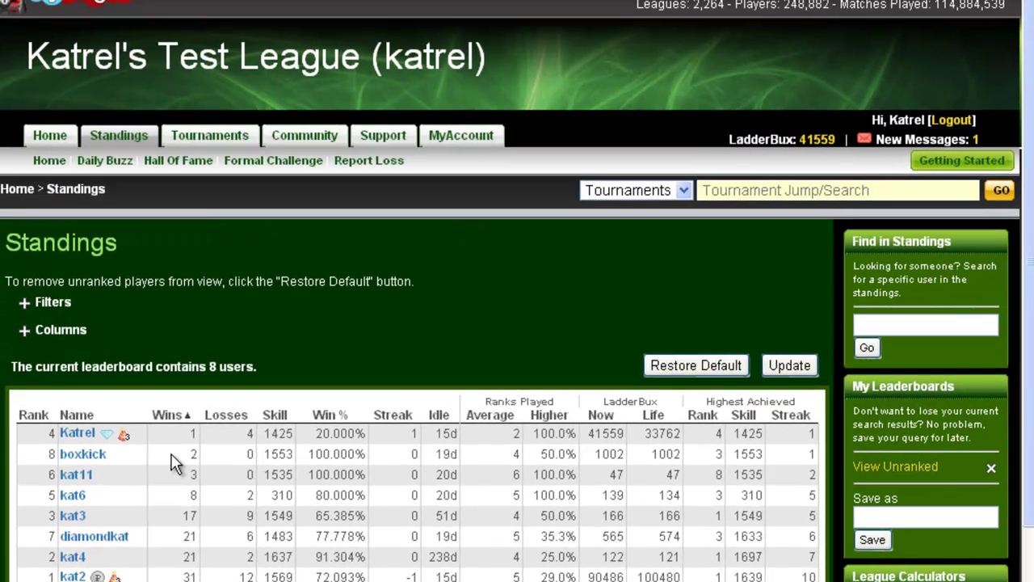
- Restore the default rank order and expand the filters panel showing Rank greater than 1
left_click(671, 367)
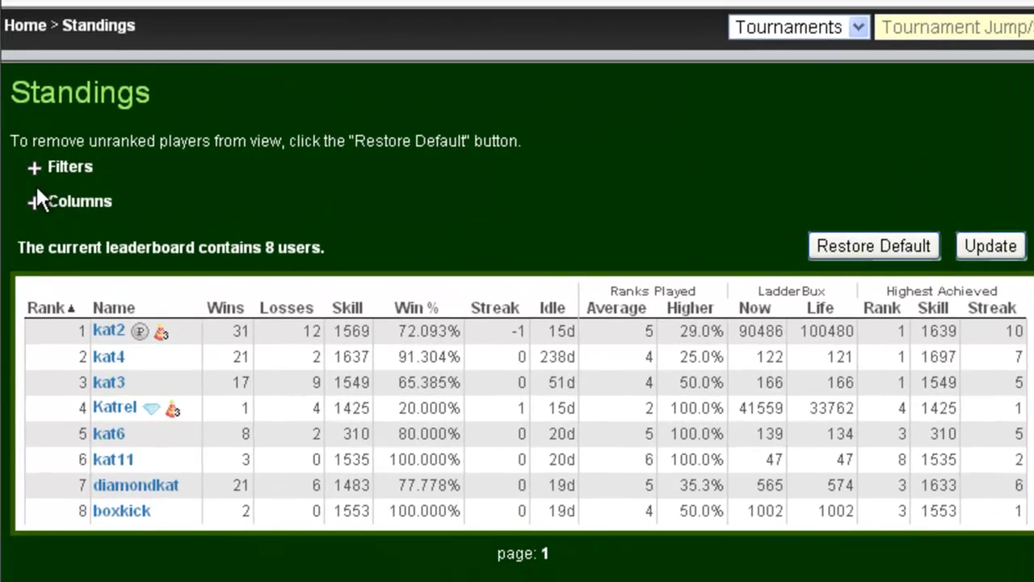
left_click(27, 305)
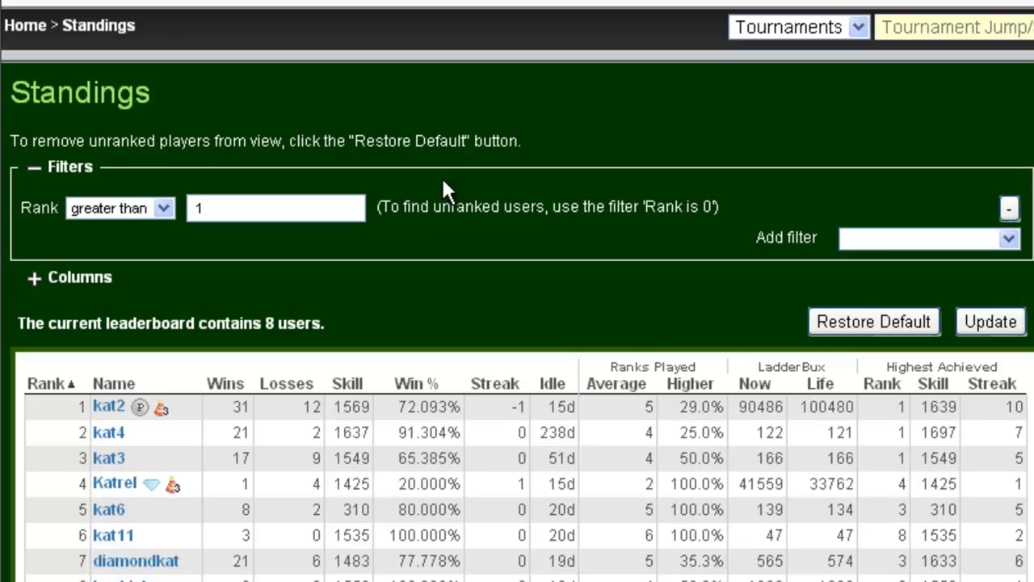
- Filter the standings to Current LadderBux less than 200, then restore the default view
left_click(868, 241)
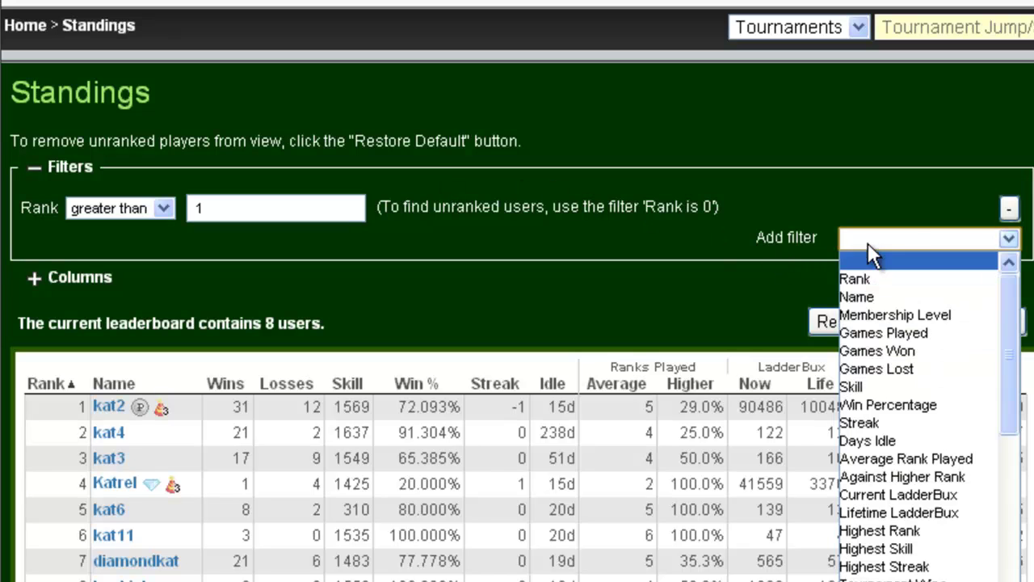
left_click(906, 495)
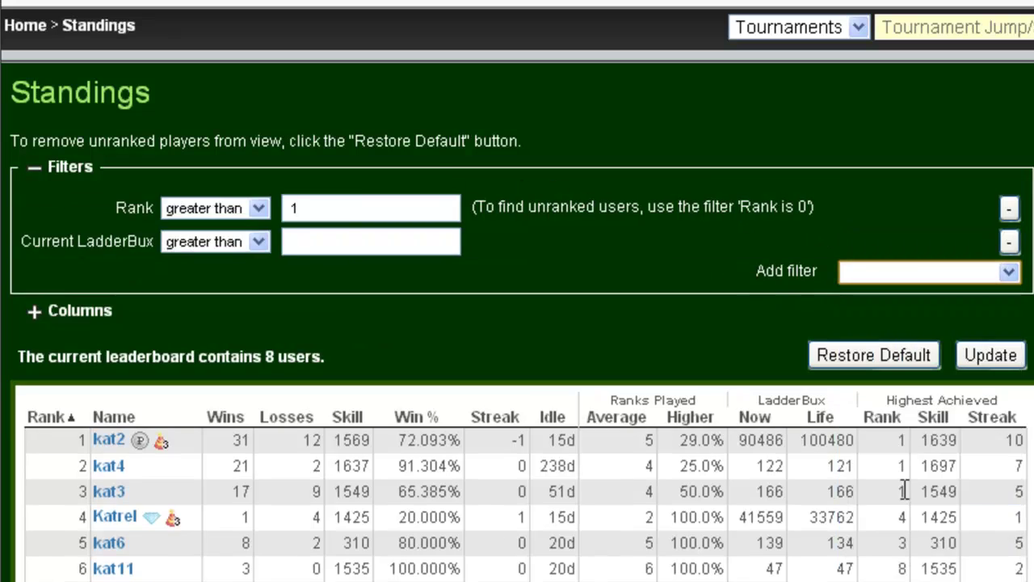
left_click(228, 246)
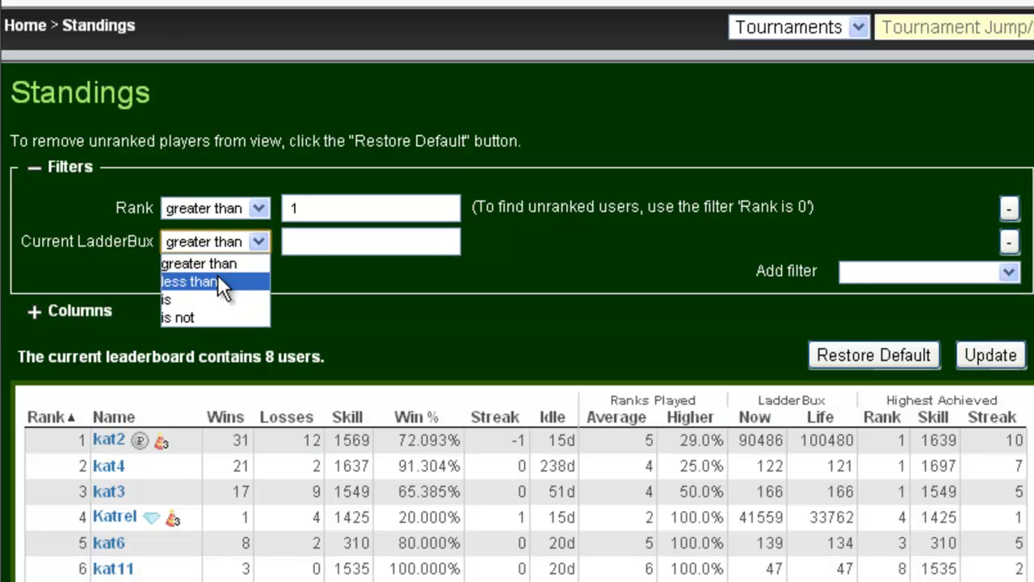
left_click(218, 280)
left_click(307, 244)
type("200")
left_click(618, 271)
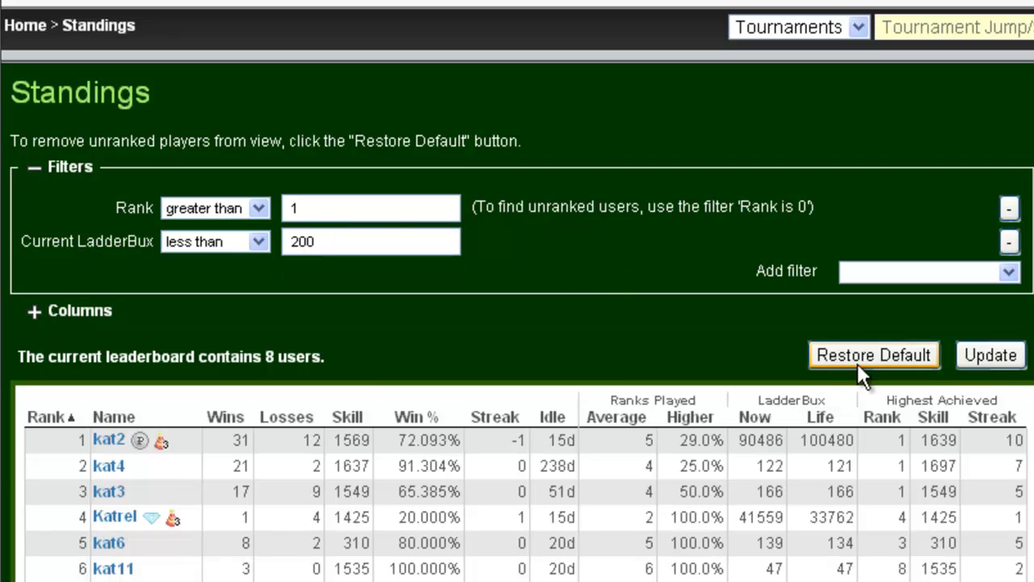
left_click(988, 361)
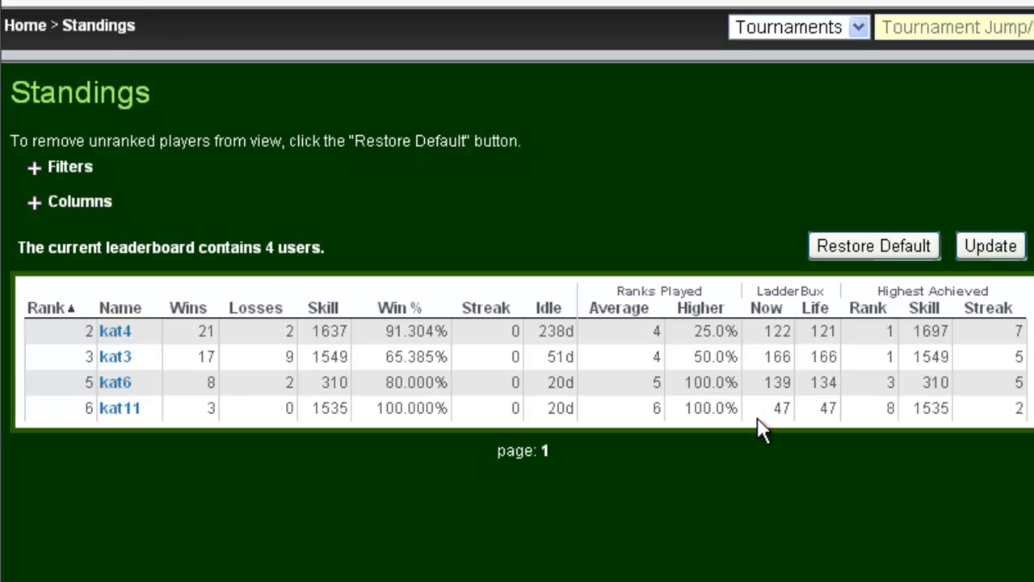
left_click(830, 247)
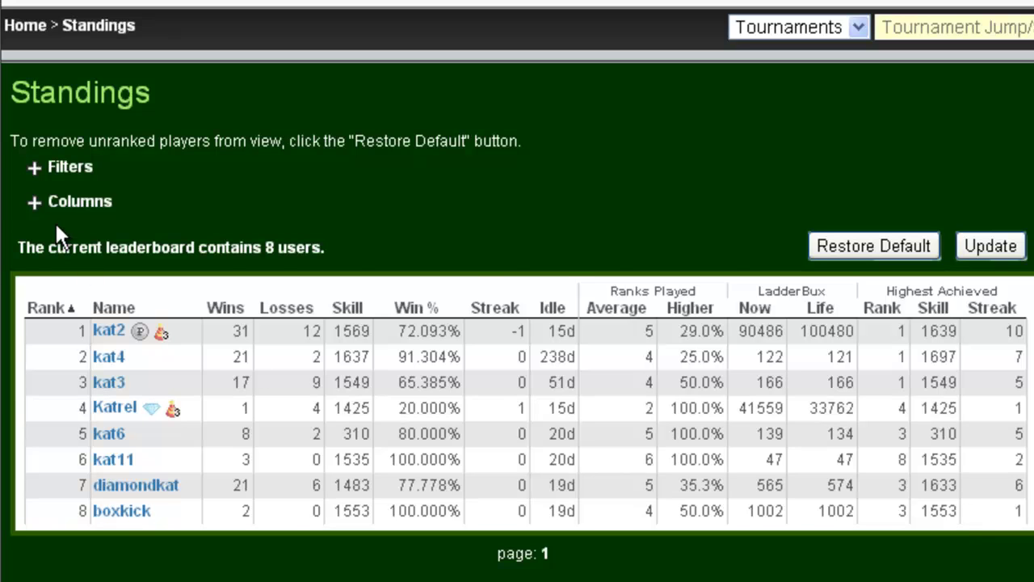
- Hide Skill, Streak, Idle, Ranks Played and Highest Achieved columns, apply, then restore default columns
left_click(35, 209)
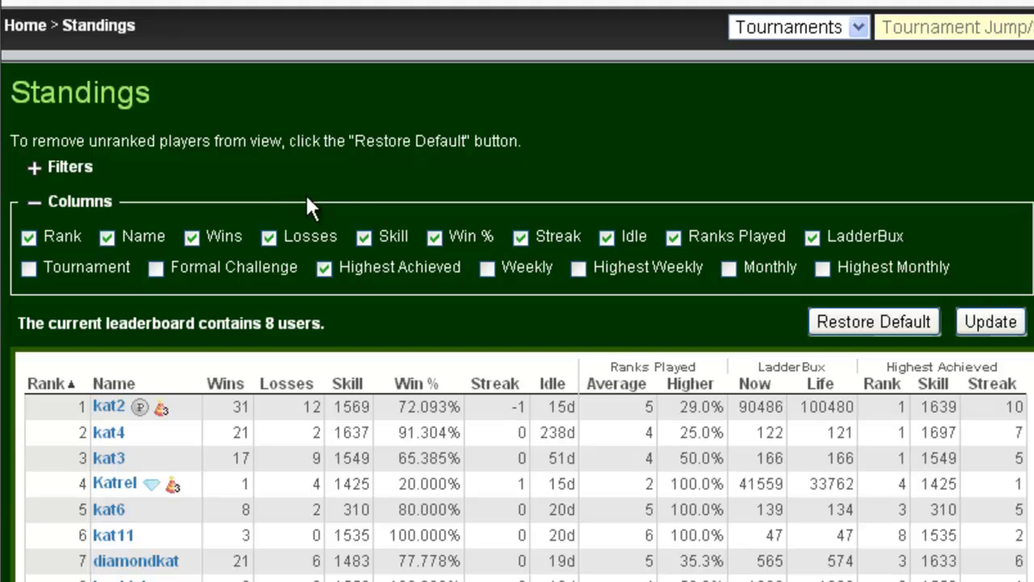
left_click(322, 269)
left_click(364, 236)
left_click(521, 238)
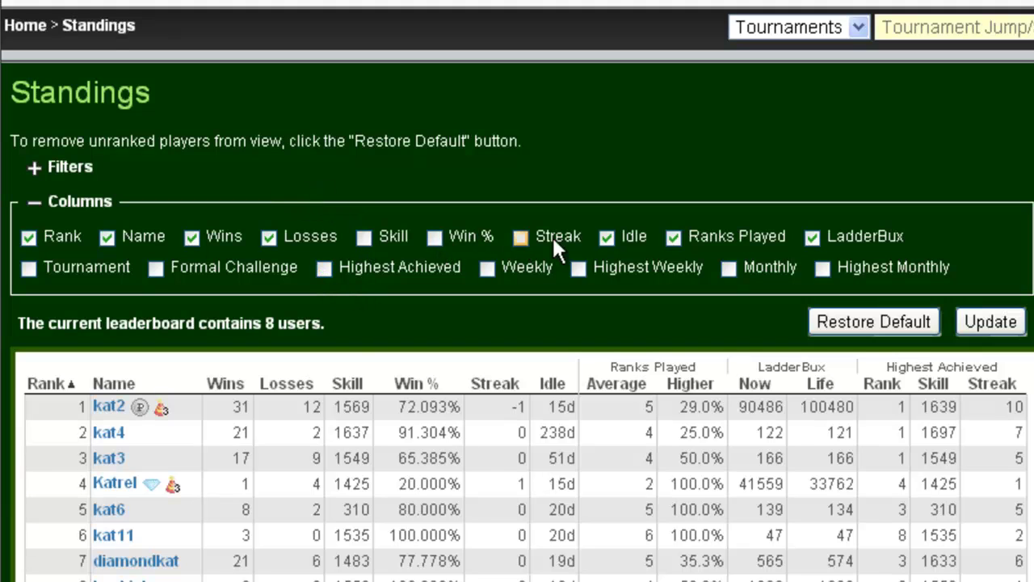
left_click(608, 237)
left_click(674, 237)
left_click(813, 238)
left_click(814, 239)
left_click(995, 322)
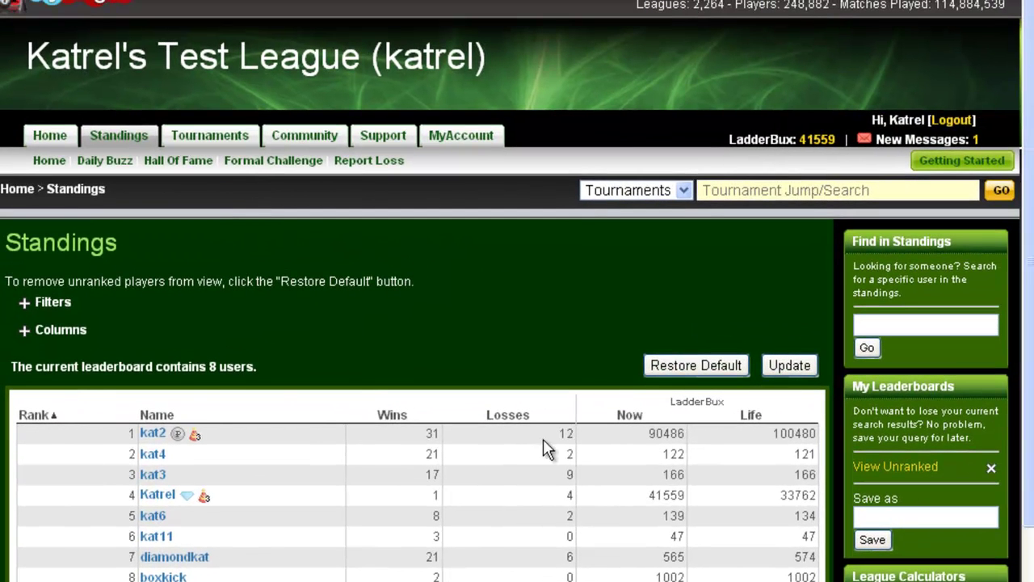
left_click(676, 363)
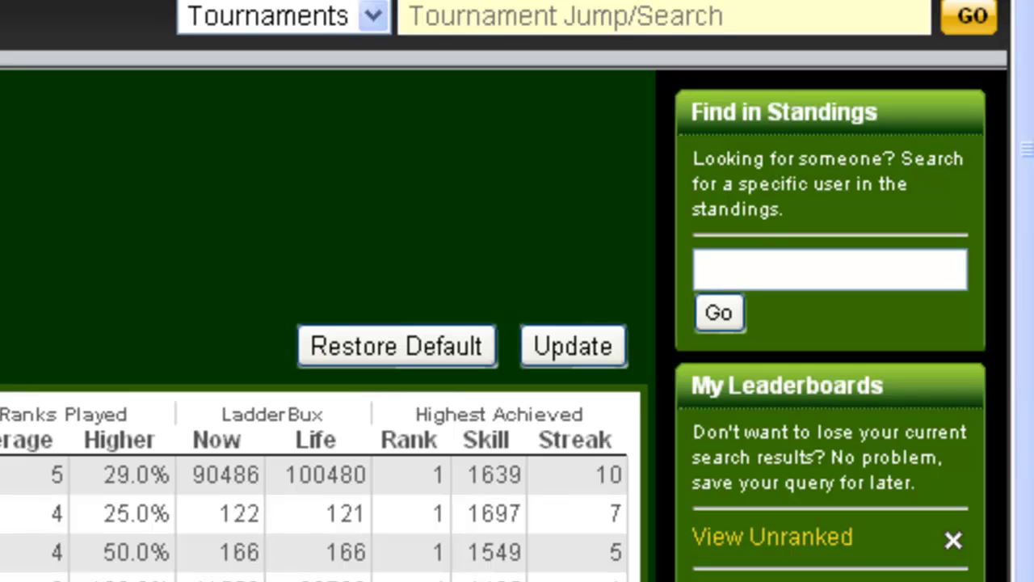
- Search the standings for a player by entering part of their username and picking the suggestion
left_click(776, 267)
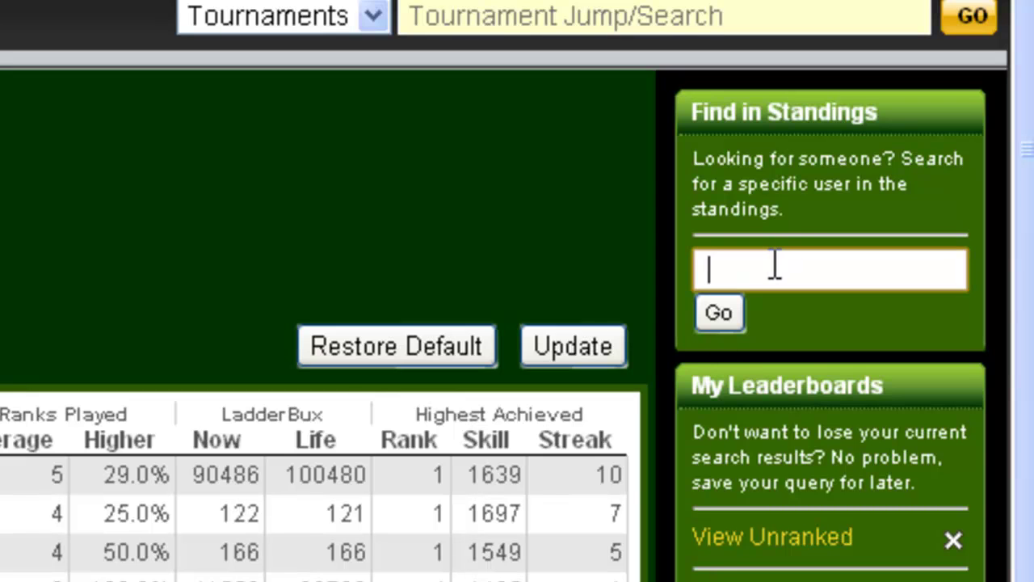
type("kat")
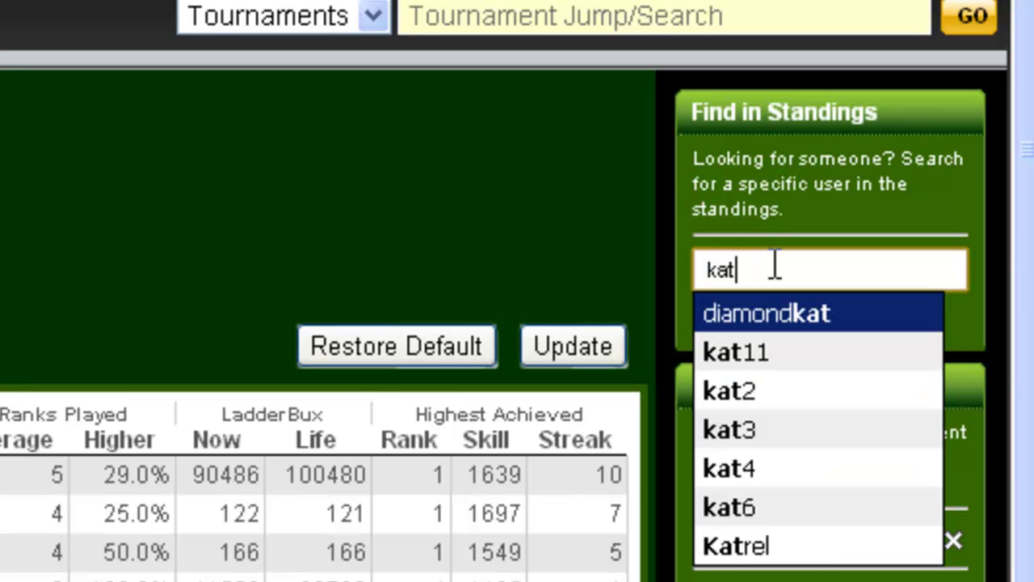
left_click(772, 477)
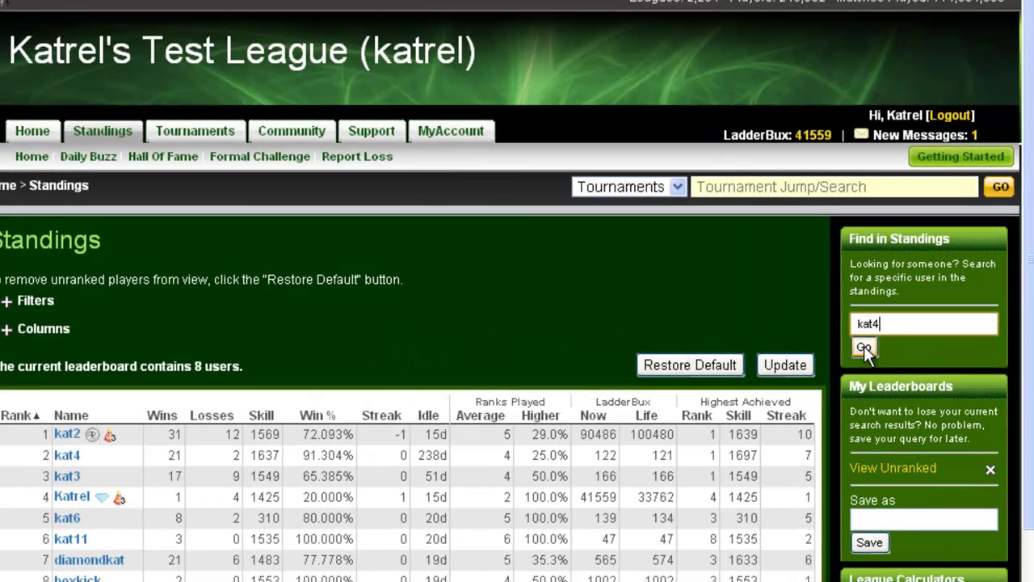
left_click(761, 323)
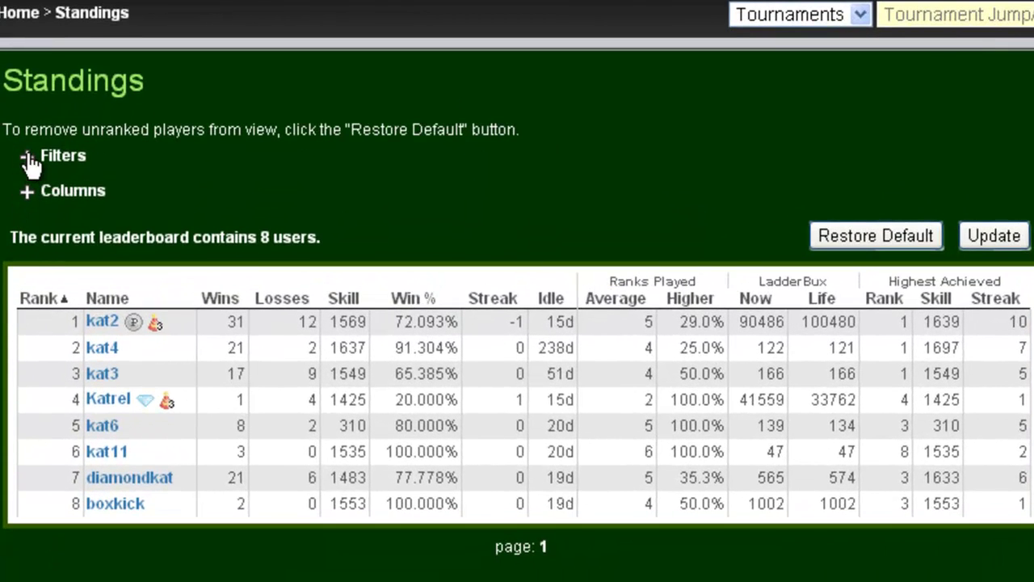
- Remove the existing Rank filter and apply the change to the standings
left_click(28, 158)
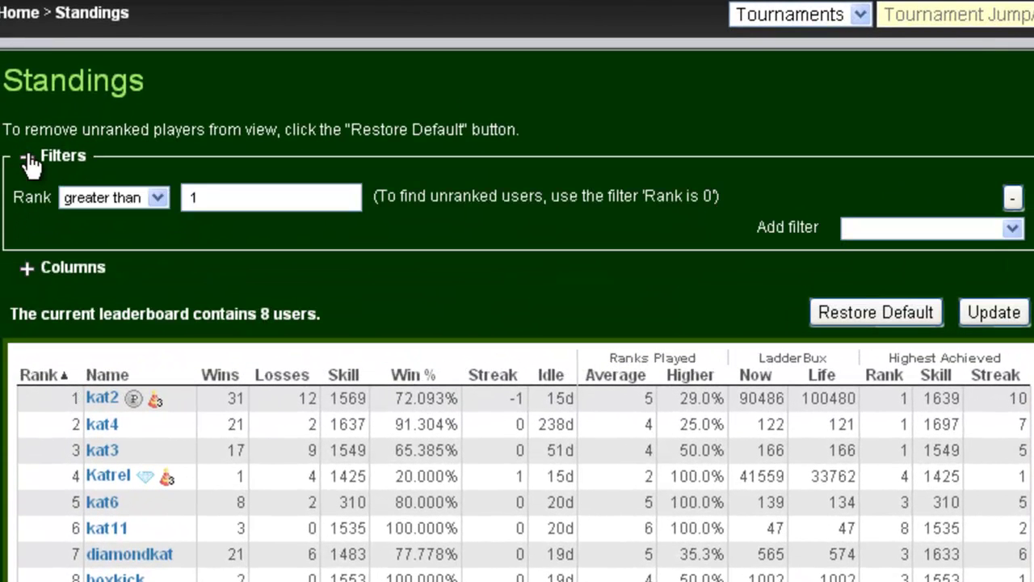
left_click(1013, 201)
left_click(1002, 284)
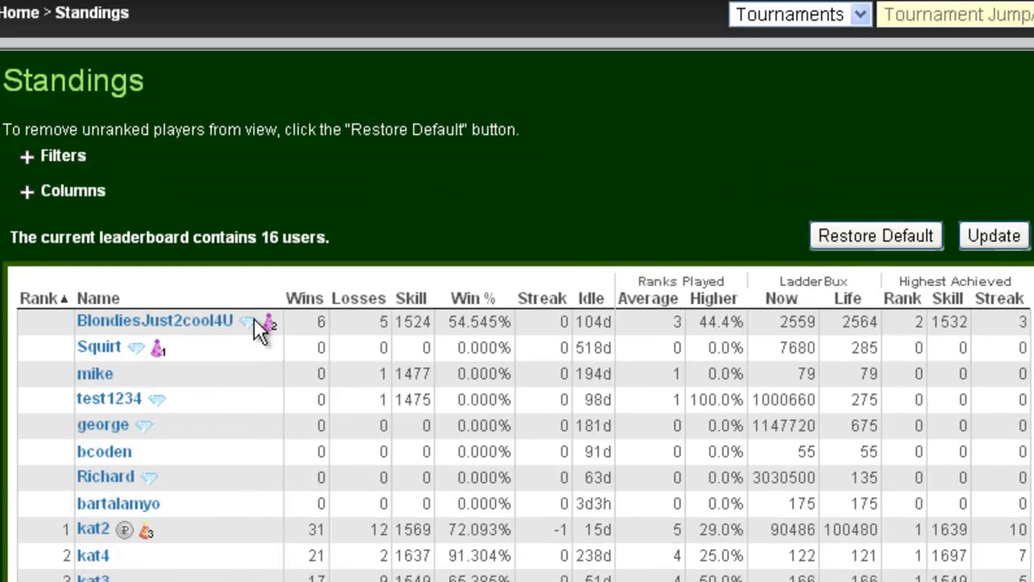
scroll(201, 480, "down", 5)
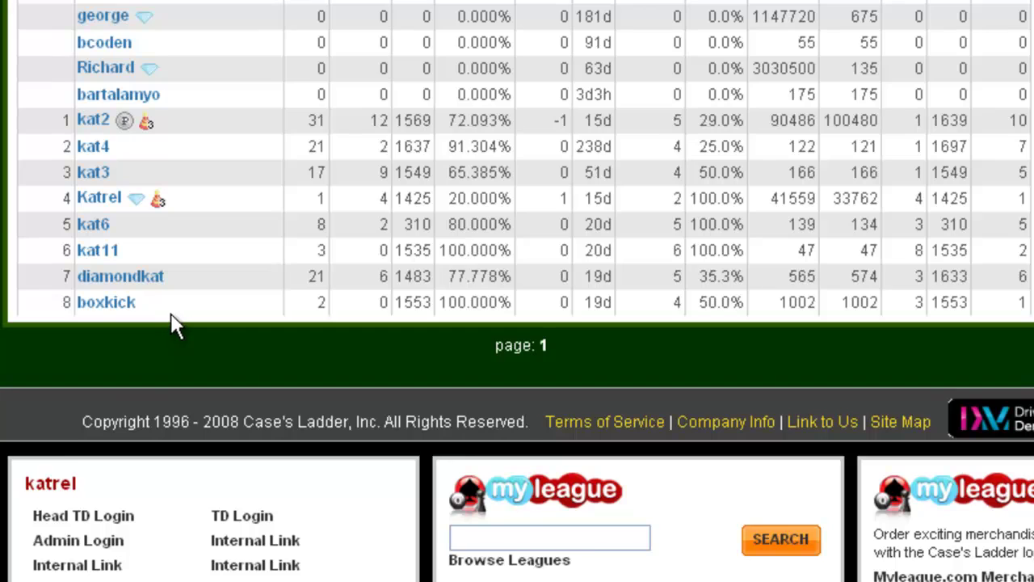
scroll(166, 393, "up", 5)
- Add a Rank 'is' 0 filter and apply it to the standings
left_click(30, 157)
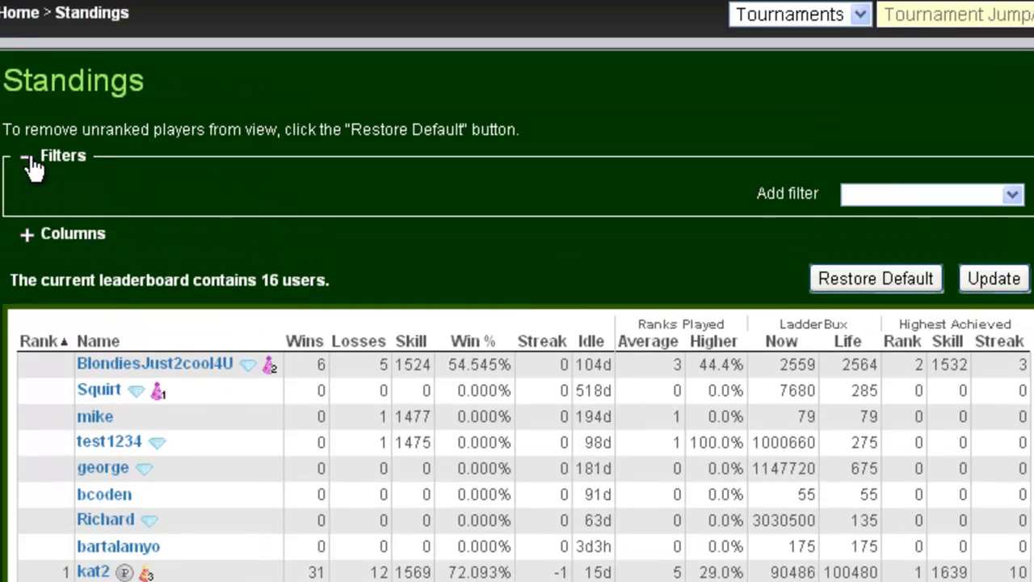
left_click(861, 198)
left_click(861, 235)
left_click(158, 197)
left_click(99, 257)
left_click(251, 196)
type("0")
key("Down")
left_click(1023, 314)
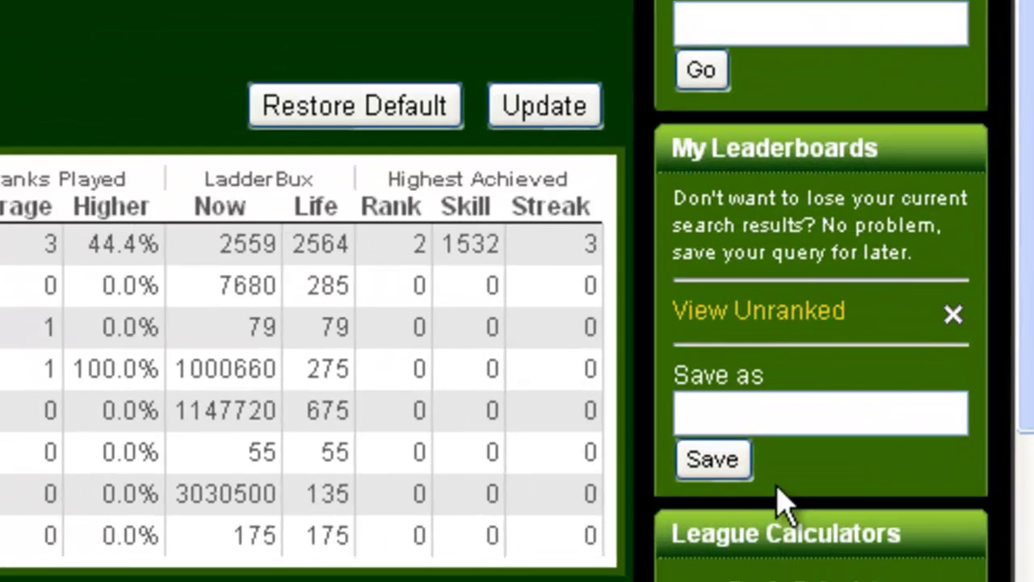
- Save the current filtered view as the 'Unranked' leaderboard
left_click(885, 519)
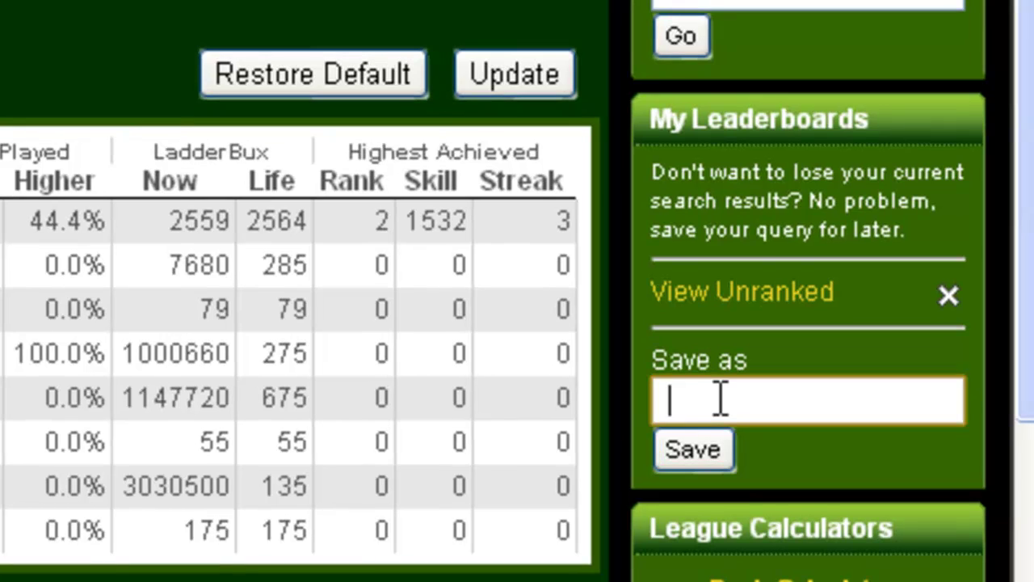
type("Unranked")
left_click(695, 450)
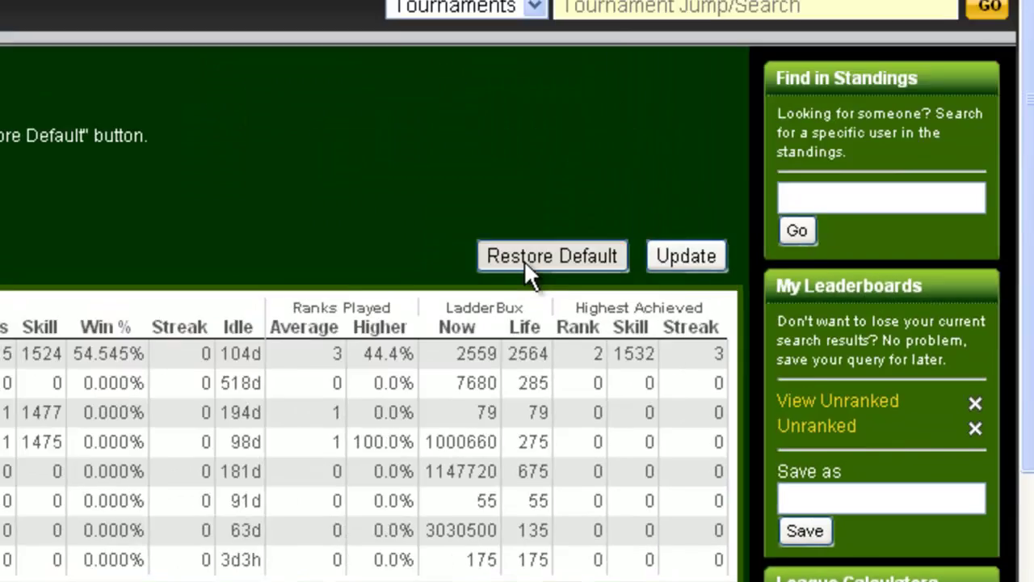
- Reload the saved Unranked leaderboard, delete it, and restore the default ranked standings
left_click(524, 260)
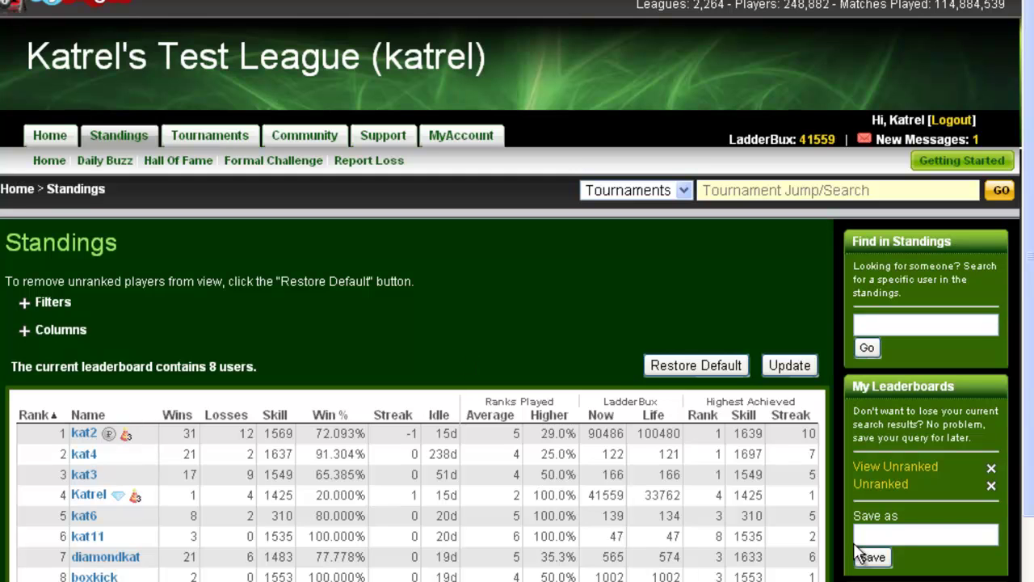
left_click(902, 488)
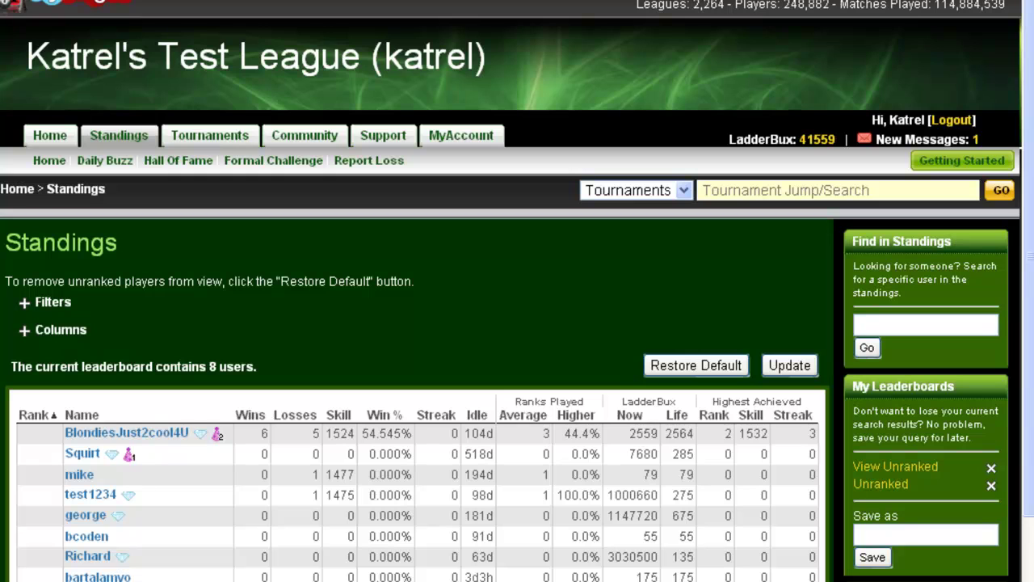
left_click(992, 486)
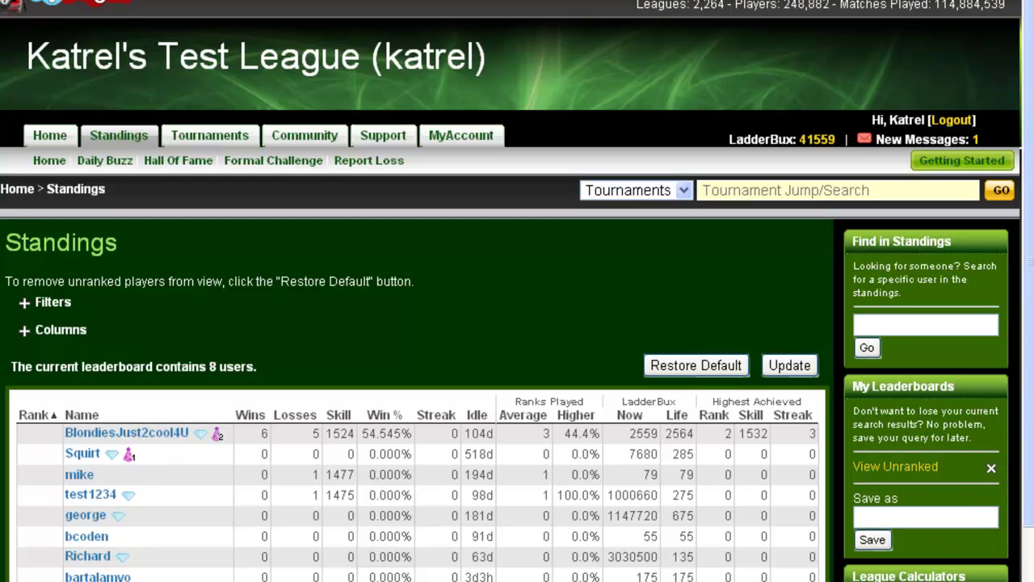
left_click(699, 369)
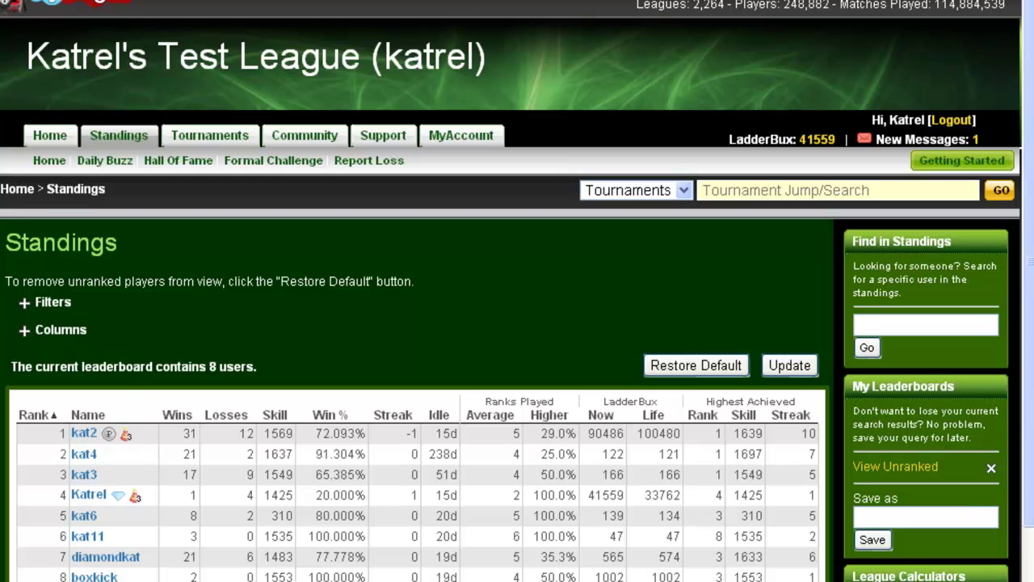
- Add a Current LadderBux 'less than' 300 filter and apply it to the standings
left_click(29, 305)
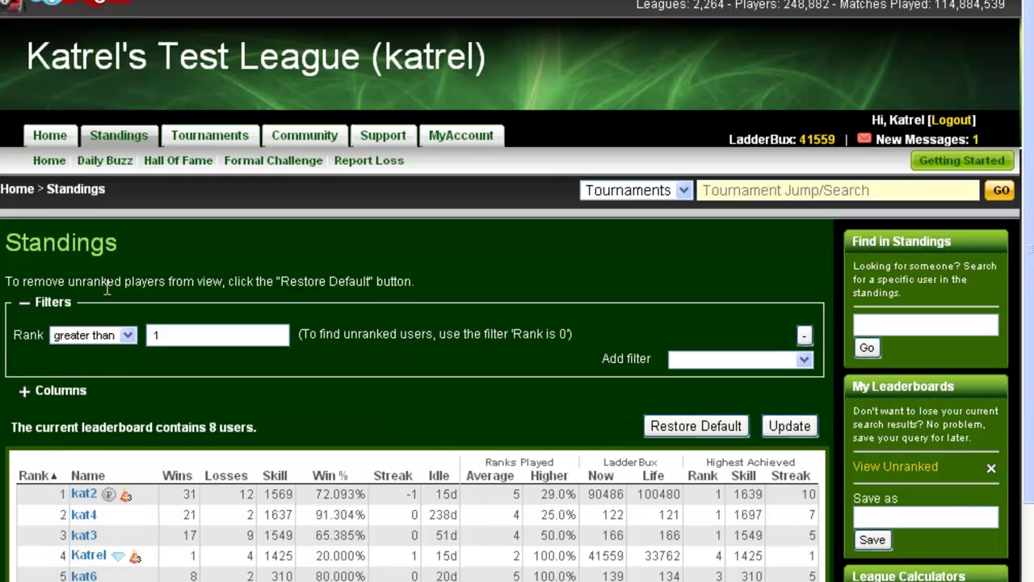
left_click(730, 361)
left_click(718, 563)
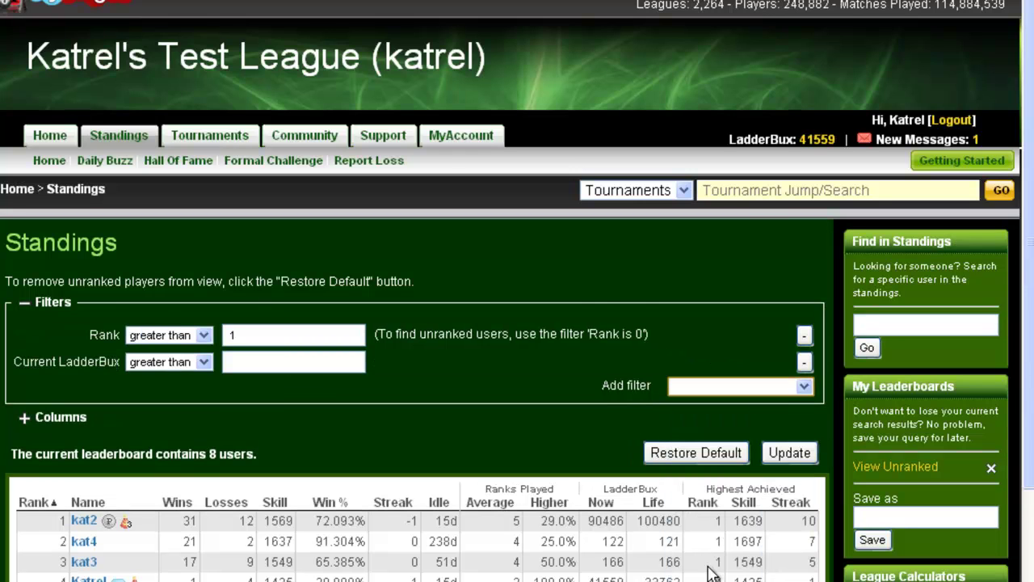
left_click(173, 363)
left_click(169, 395)
left_click(271, 358)
type("300")
left_click(497, 364)
left_click(783, 457)
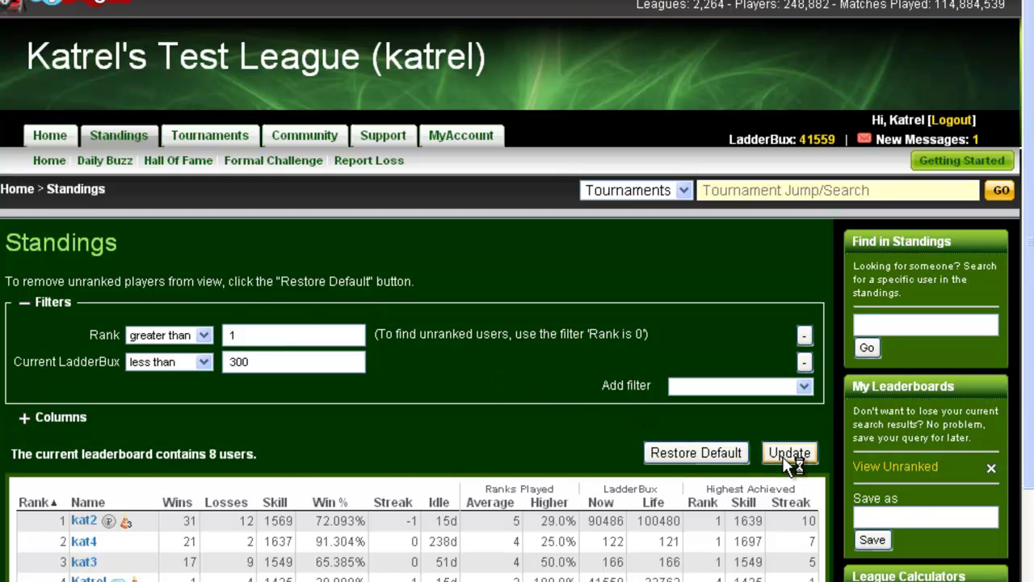
- Save the filtered view as the 'Need LadderBux' leaderboard
left_click(906, 509)
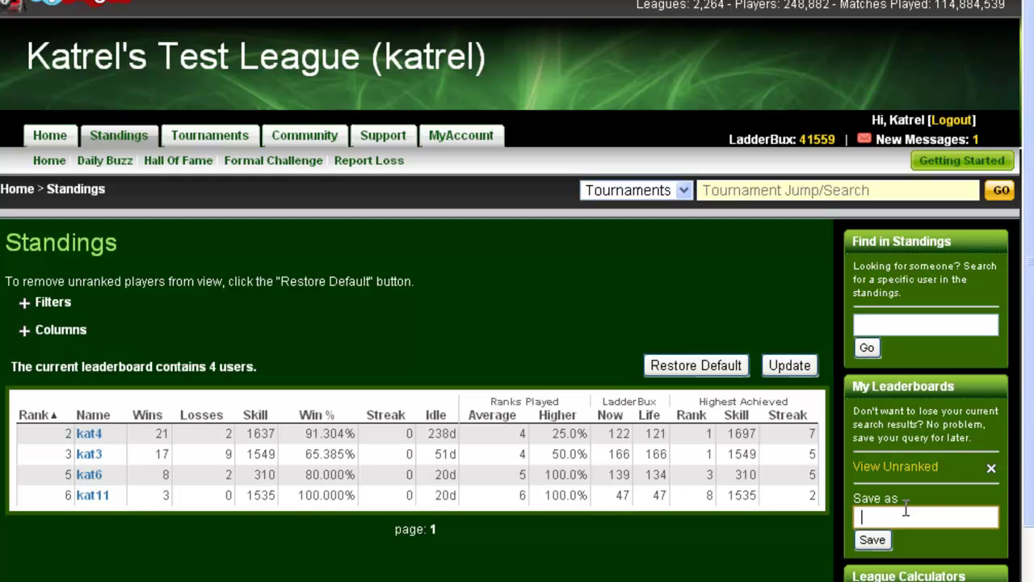
type("Need LadderBux")
left_click(880, 538)
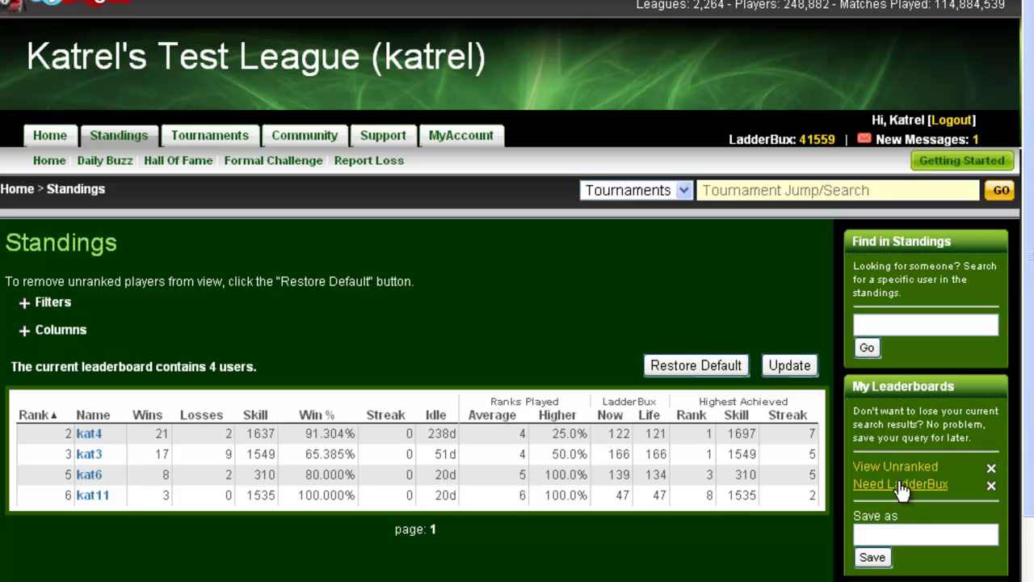
- Reload the Need LadderBux leaderboard, sort its four players by Name, then restore defaults
left_click(720, 364)
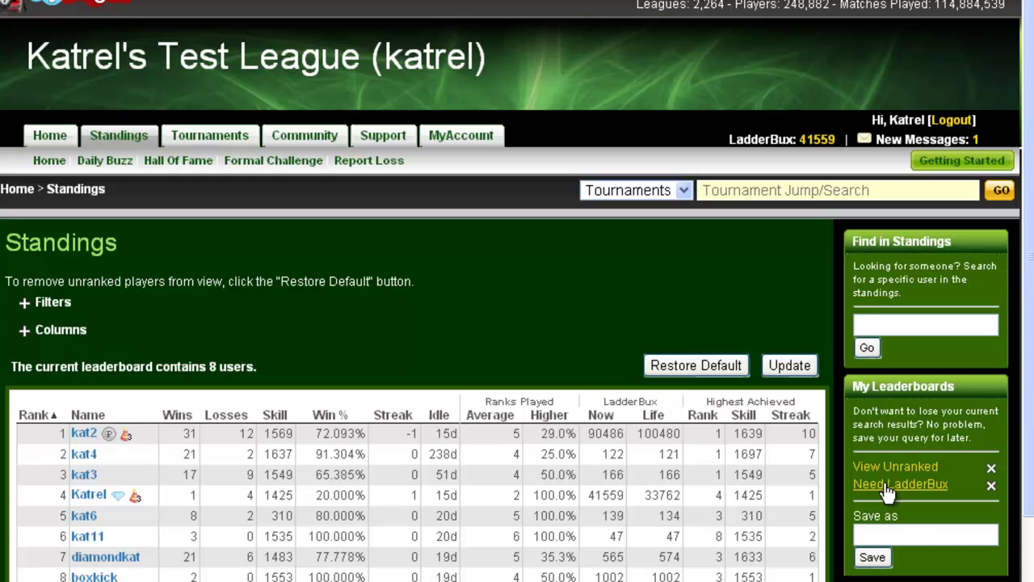
left_click(887, 485)
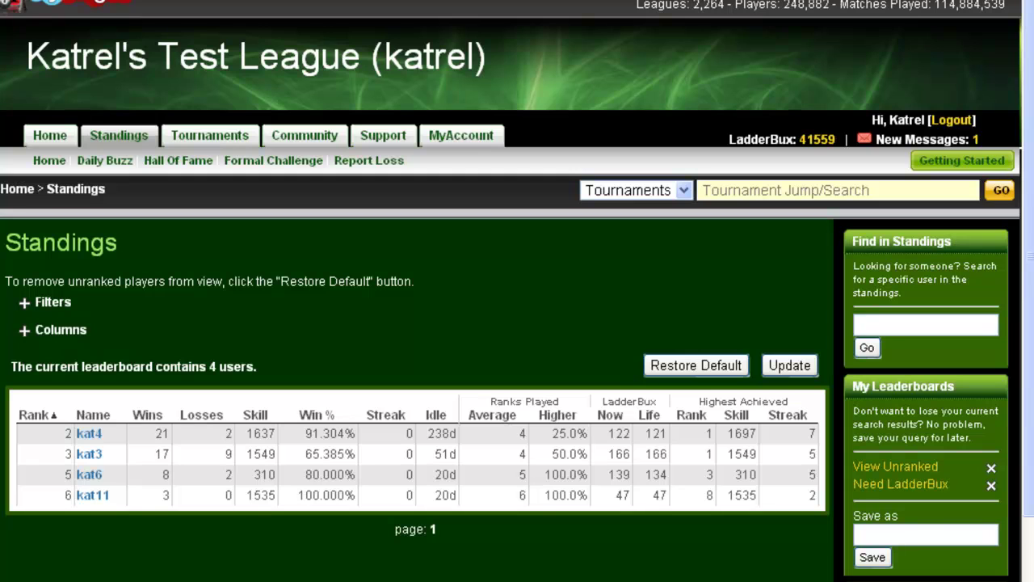
left_click(93, 413)
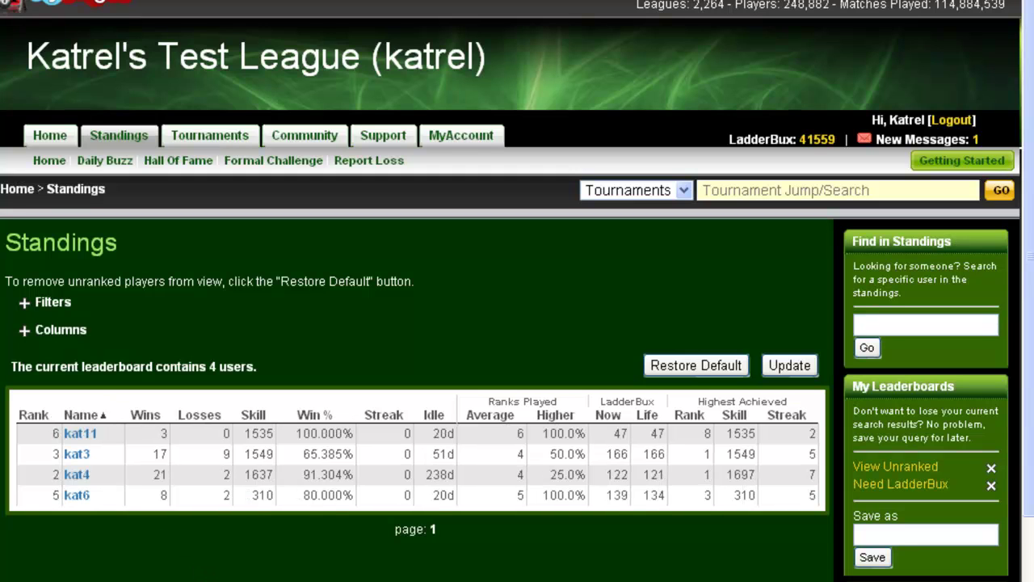
left_click(695, 365)
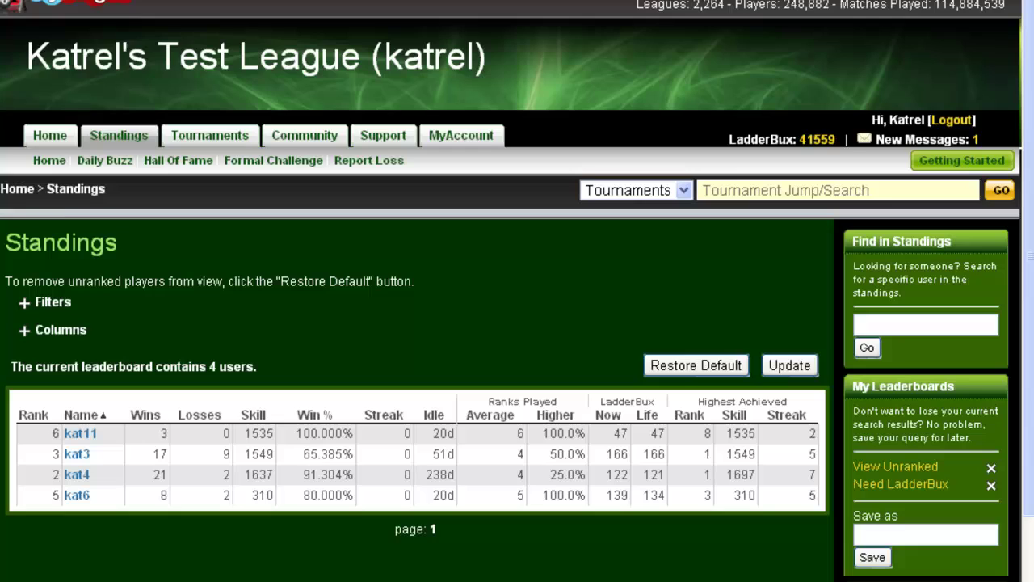